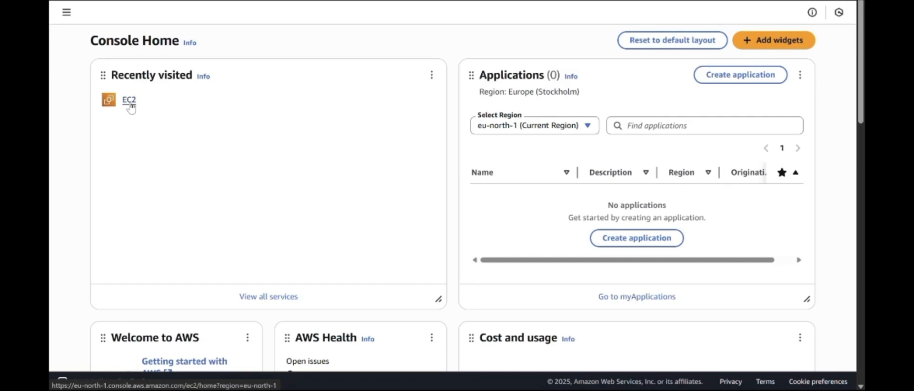
Go to the EC2 instances list and start launching a new instance
{"action": "left_click", "coordinate": [129, 100]}
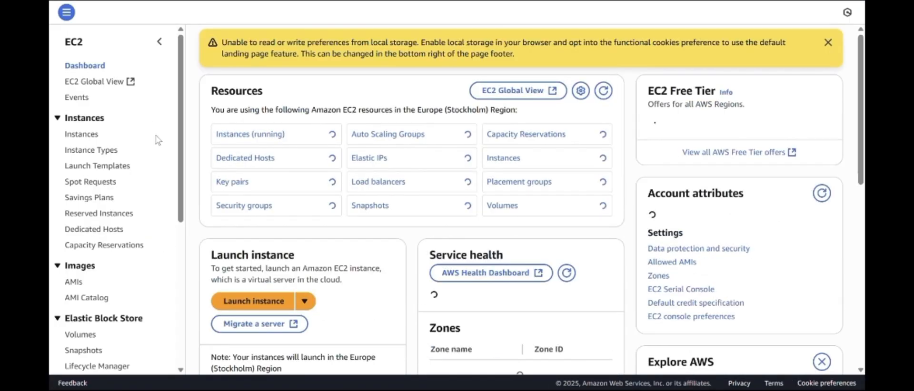
{"action": "left_click", "coordinate": [94, 139]}
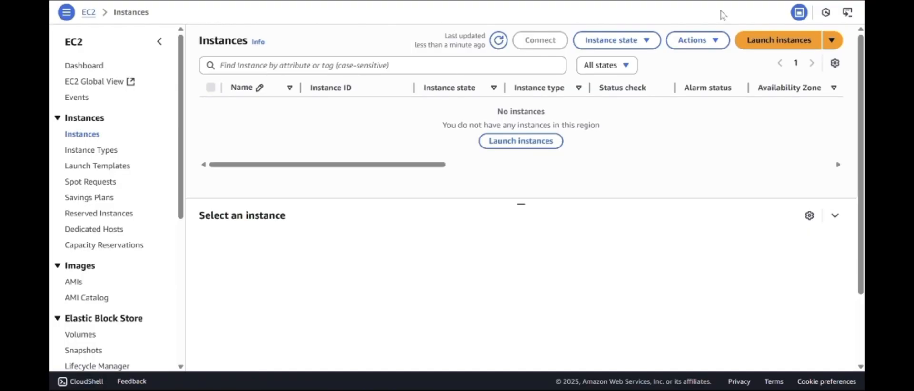
{"action": "left_click", "coordinate": [540, 150]}
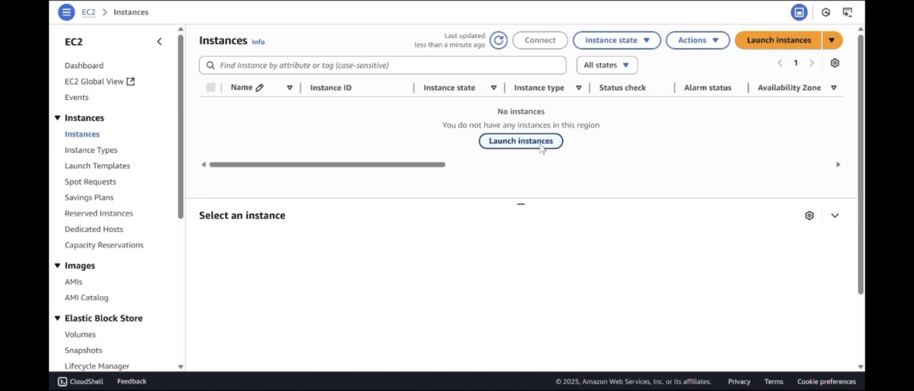
Name the new instance with the owner's first name followed by "_WindowsServer"
{"action": "left_click", "coordinate": [206, 191]}
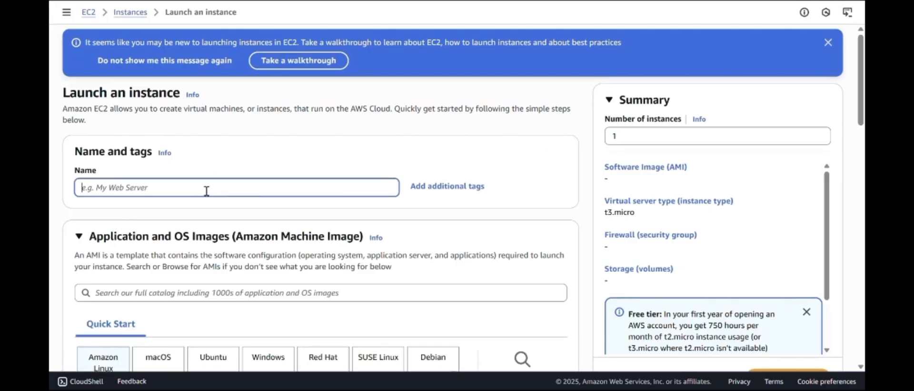
{"action": "type", "text": "Windows"}
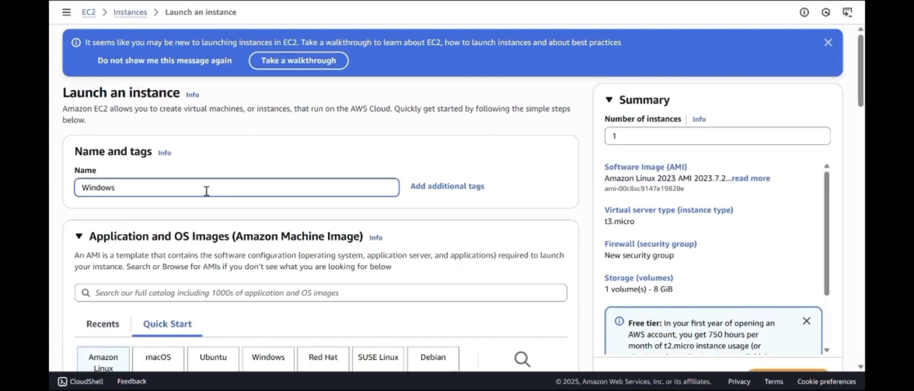
{"action": "type", "text": " Server"}
{"action": "key", "text": "Left"}
{"action": "key", "text": "Left"}
{"action": "key", "text": "Left"}
{"action": "key", "text": "Left"}
{"action": "key", "text": "Left"}
{"action": "key", "text": "Left"}
{"action": "key", "text": "BackSpace"}
{"action": "key", "text": "Left"}
{"action": "key", "text": "Left"}
{"action": "type", "text": "Tara"}
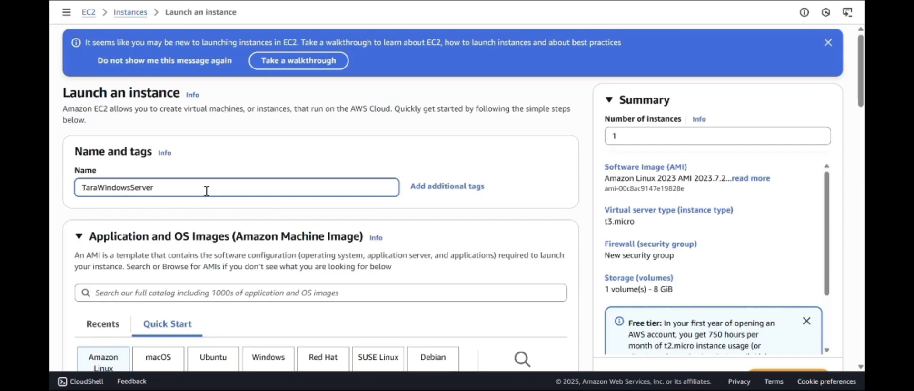
{"action": "type", "text": "_"}
Search the Amazon Linux quick-start machine images for "microsoft", and switch to the recently launched images
{"action": "scroll", "coordinate": [861, 369], "scroll_direction": "down", "scroll_amount": 5}
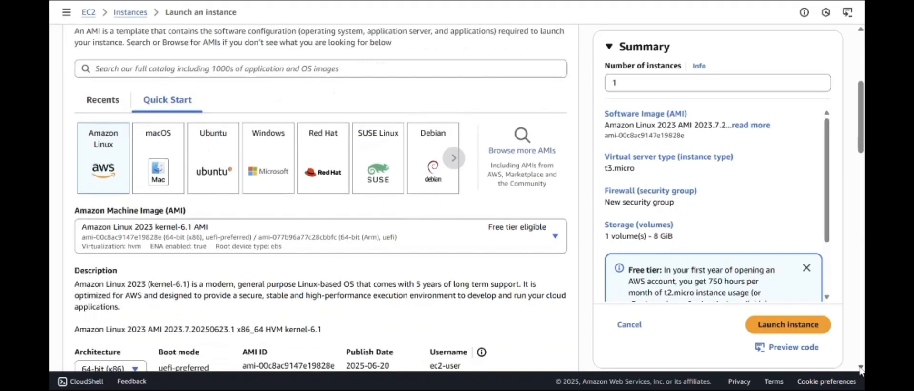
{"action": "scroll", "coordinate": [861, 369], "scroll_direction": "down", "scroll_amount": 3}
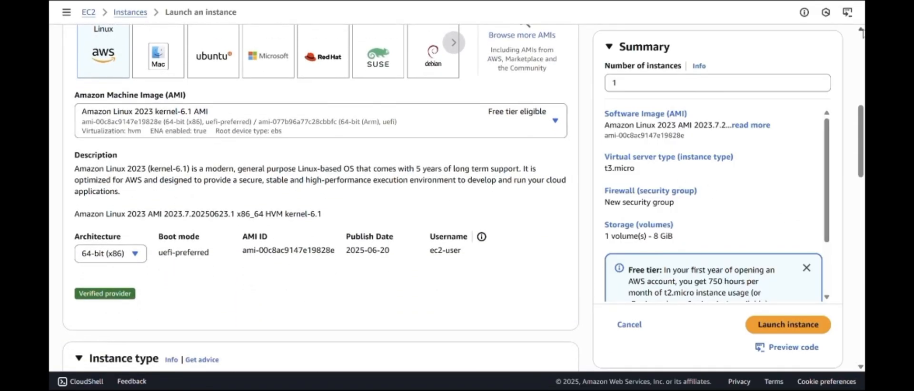
{"action": "scroll", "coordinate": [862, 33], "scroll_direction": "up", "scroll_amount": 2}
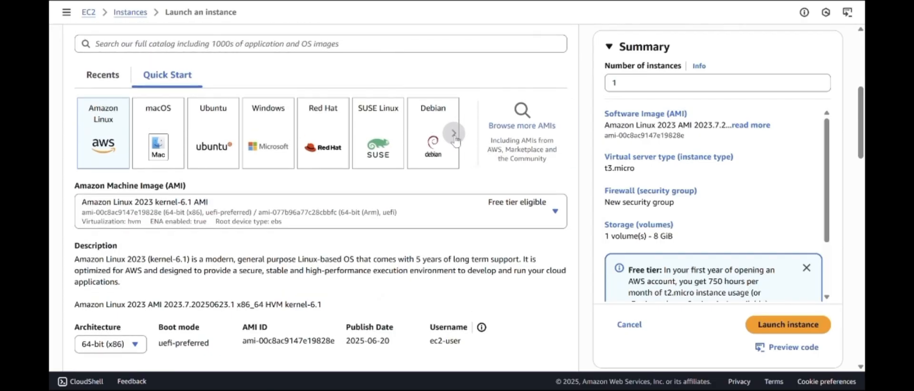
{"action": "left_click", "coordinate": [454, 134]}
{"action": "left_click", "coordinate": [453, 134]}
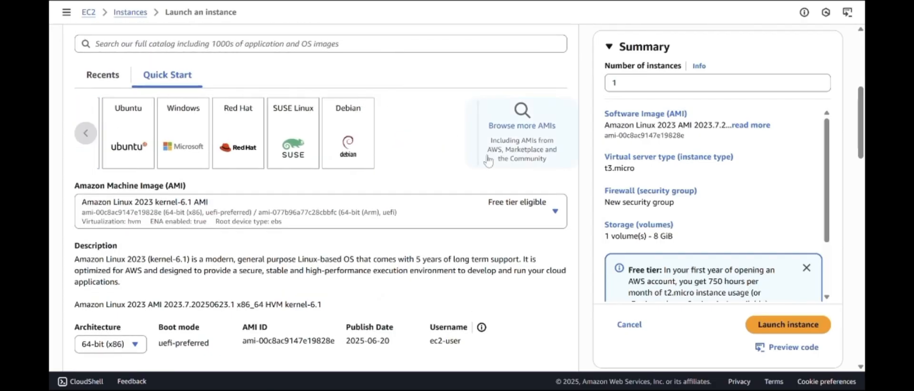
{"action": "left_click", "coordinate": [555, 211]}
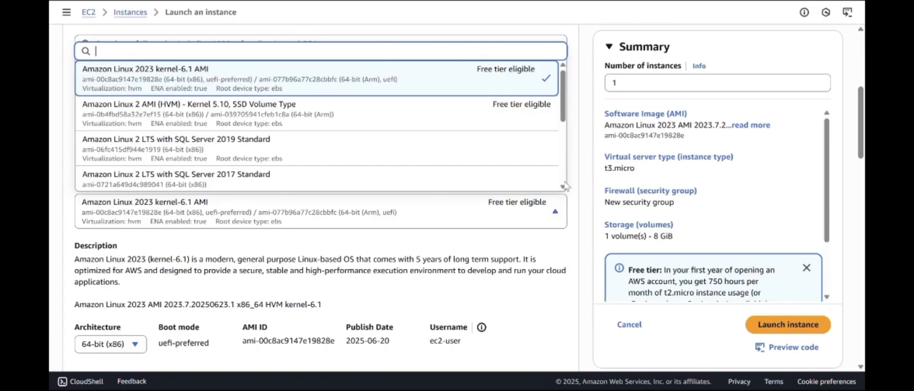
{"action": "type", "text": "mic"}
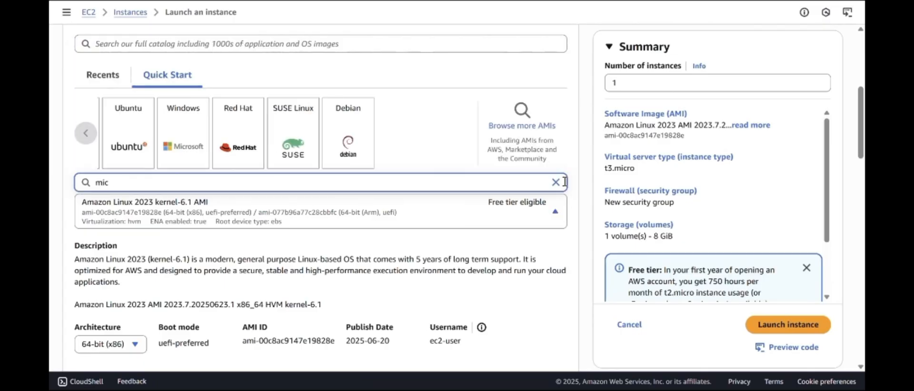
{"action": "type", "text": "rosoft"}
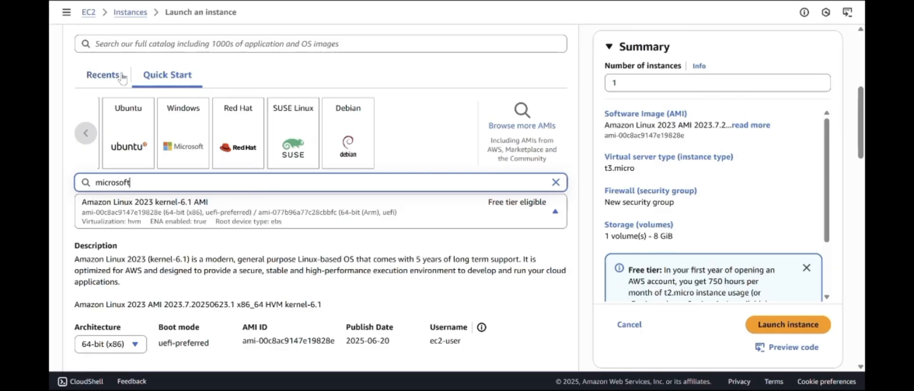
{"action": "left_click", "coordinate": [94, 76]}
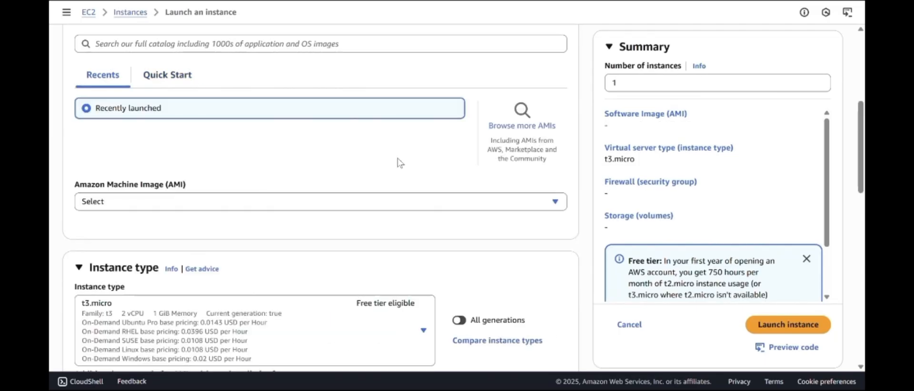
Browse the full AMI catalog and filter it with the search term "micr"
{"action": "left_click", "coordinate": [539, 134]}
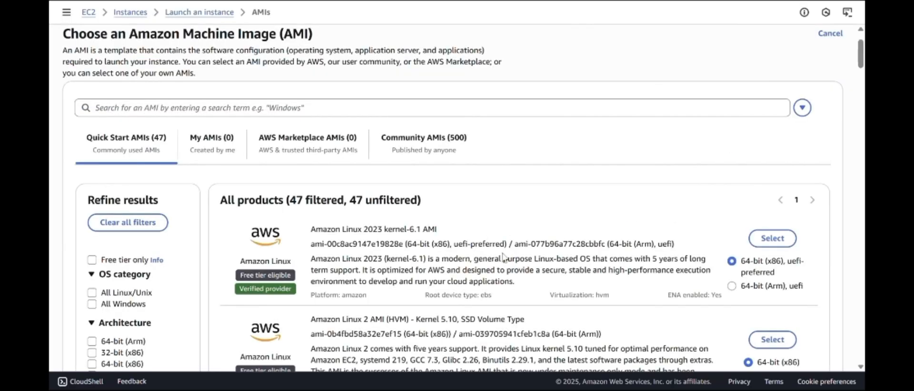
{"action": "scroll", "coordinate": [861, 78], "scroll_direction": "down", "scroll_amount": 10}
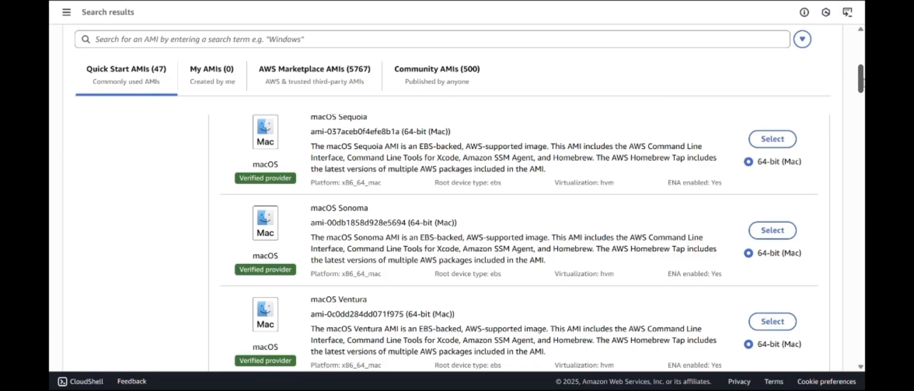
{"action": "left_click", "coordinate": [528, 38]}
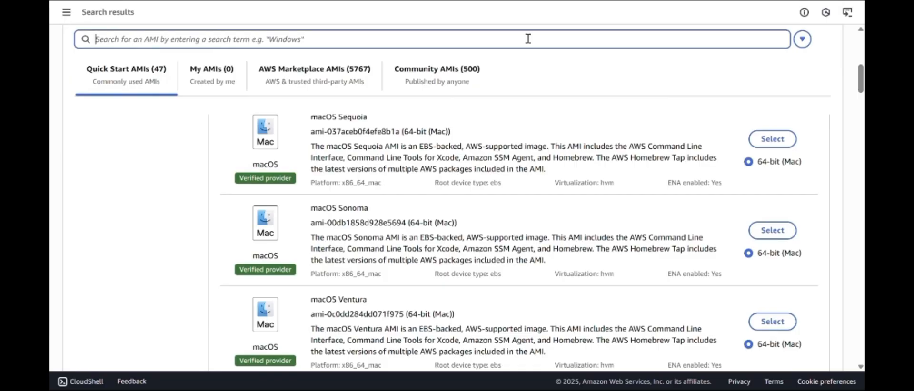
{"action": "type", "text": "mi"}
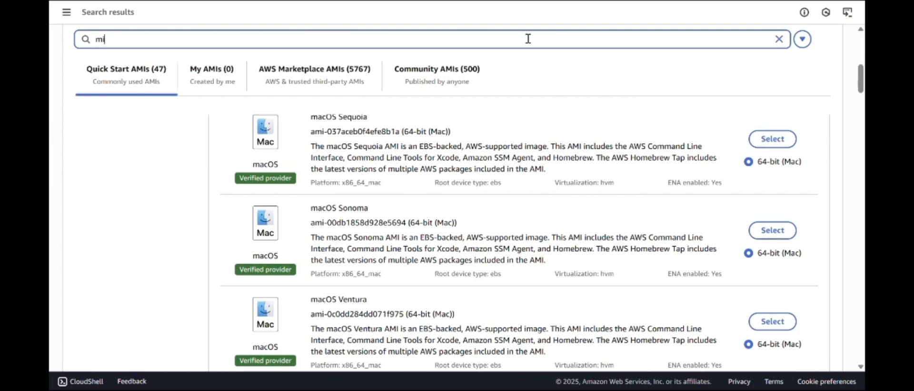
{"action": "type", "text": "cr4o"}
{"action": "key", "text": "BackSpace"}
{"action": "key", "text": "BackSpace"}
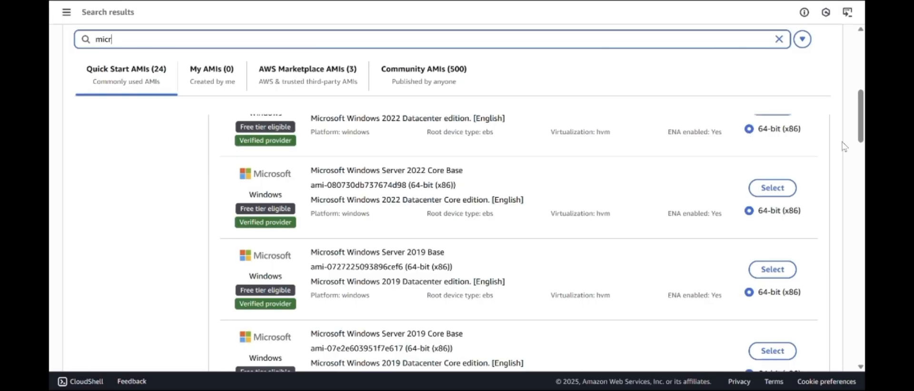
Select the Microsoft Windows Server 2022 Core Base image for the instance
{"action": "mouse_move", "coordinate": [863, 126]}
{"action": "left_mouse_down"}
{"action": "mouse_move", "coordinate": [857, 83]}
{"action": "mouse_move", "coordinate": [862, 115]}
{"action": "left_mouse_up"}
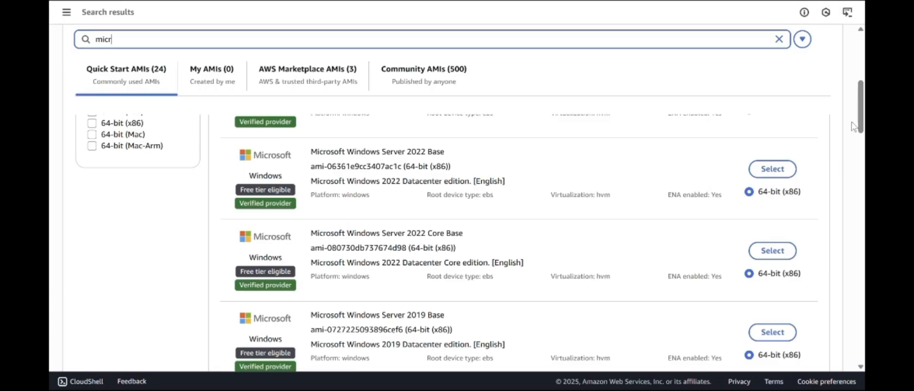
{"action": "left_click_drag", "start_coordinate": [861, 125], "coordinate": [852, 96]}
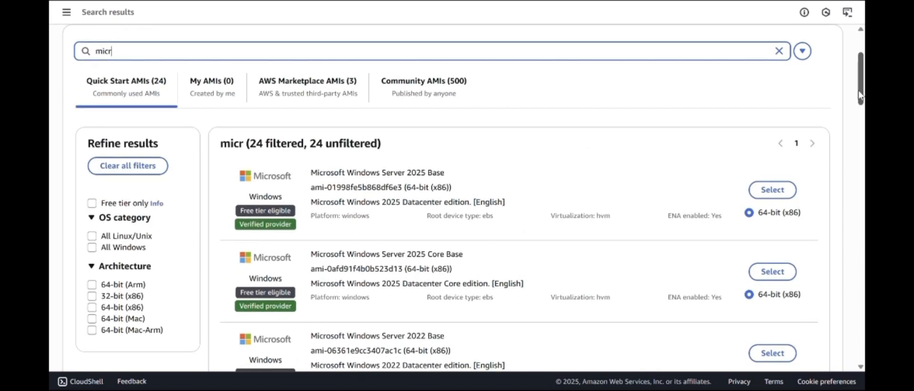
{"action": "left_click_drag", "start_coordinate": [859, 94], "coordinate": [860, 117]}
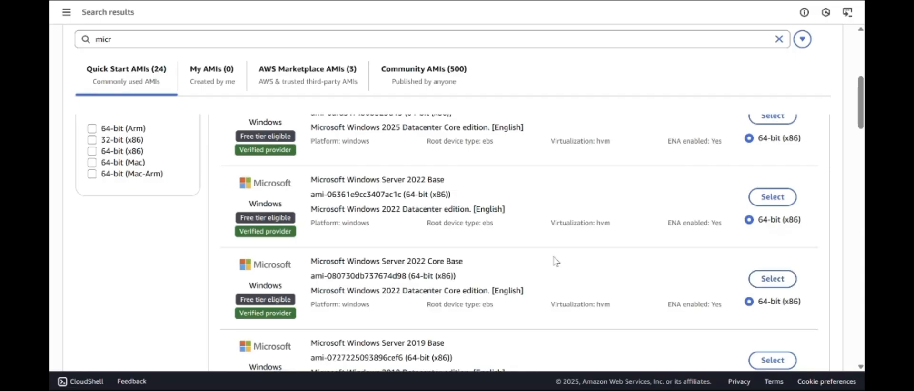
{"action": "left_click", "coordinate": [771, 277]}
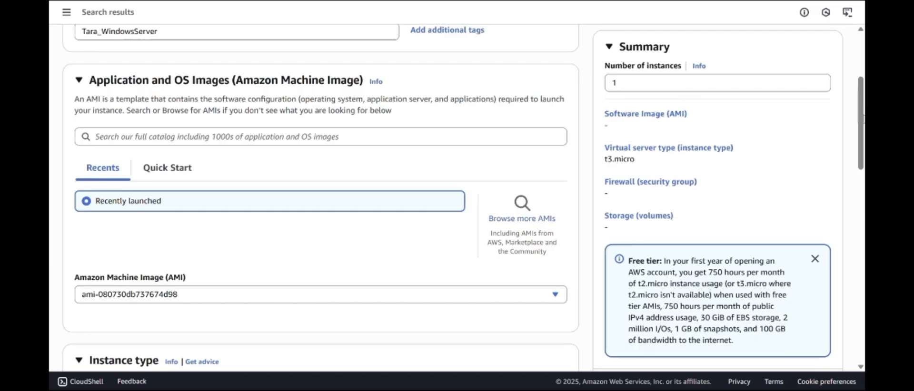
Review the selected image's details and the available instance types
{"action": "left_click_drag", "start_coordinate": [862, 130], "coordinate": [862, 132]}
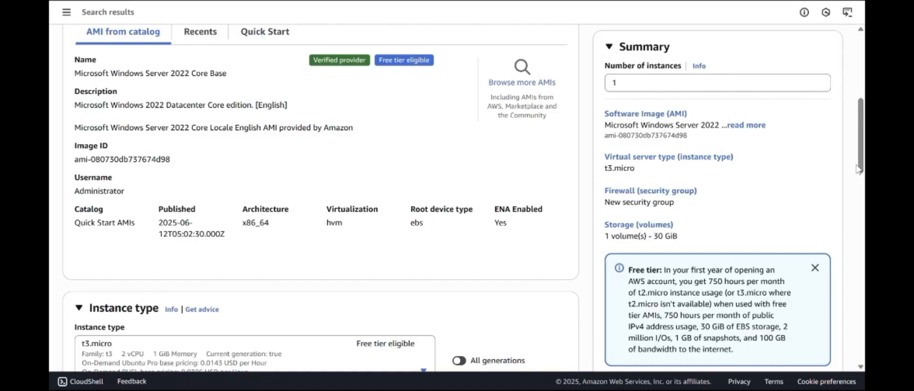
{"action": "scroll", "coordinate": [858, 169], "scroll_direction": "down", "scroll_amount": 4}
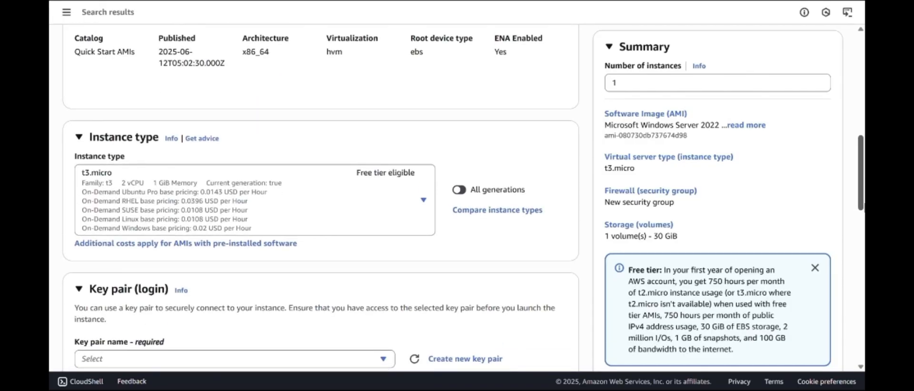
{"action": "scroll", "coordinate": [857, 169], "scroll_direction": "down", "scroll_amount": 2}
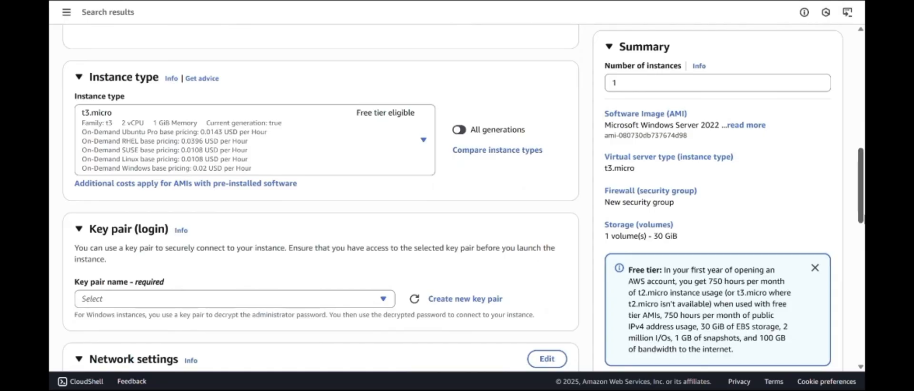
{"action": "left_click", "coordinate": [423, 141]}
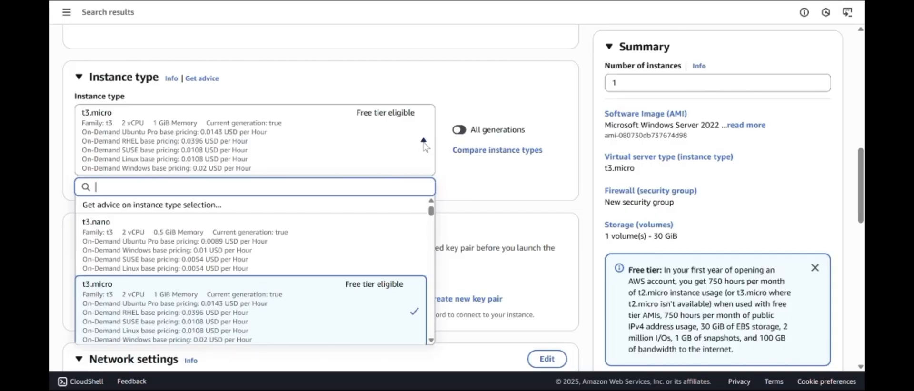
{"action": "scroll", "coordinate": [432, 289], "scroll_direction": "down", "scroll_amount": 3}
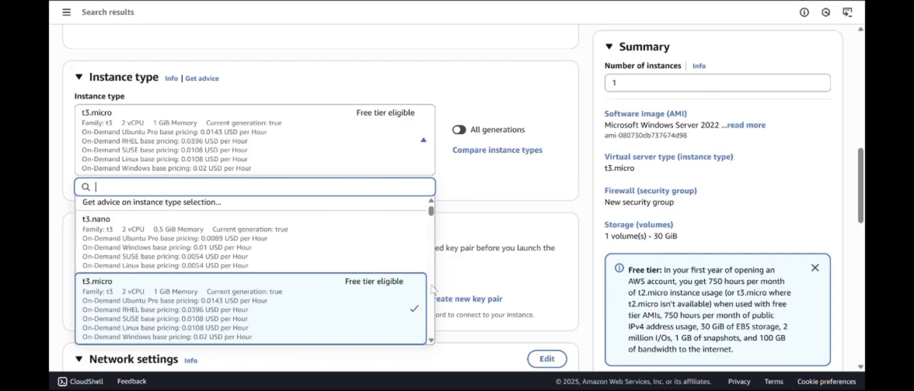
{"action": "left_click", "coordinate": [423, 141]}
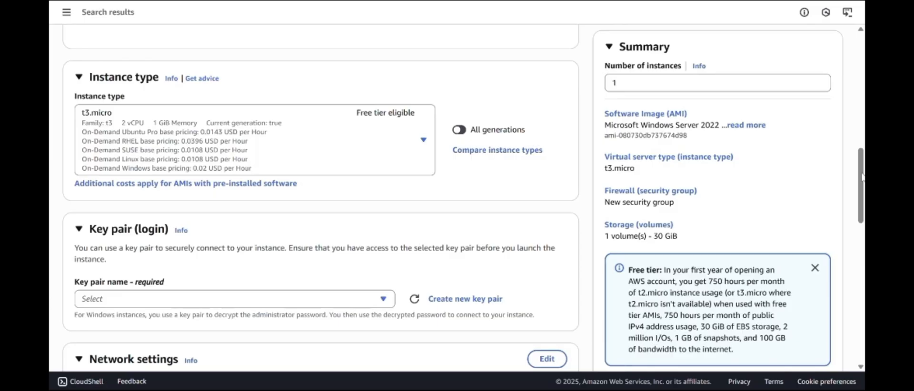
Review the network settings, including the allowed RDP traffic sources, and the storage configuration
{"action": "left_click_drag", "start_coordinate": [862, 177], "coordinate": [862, 243]}
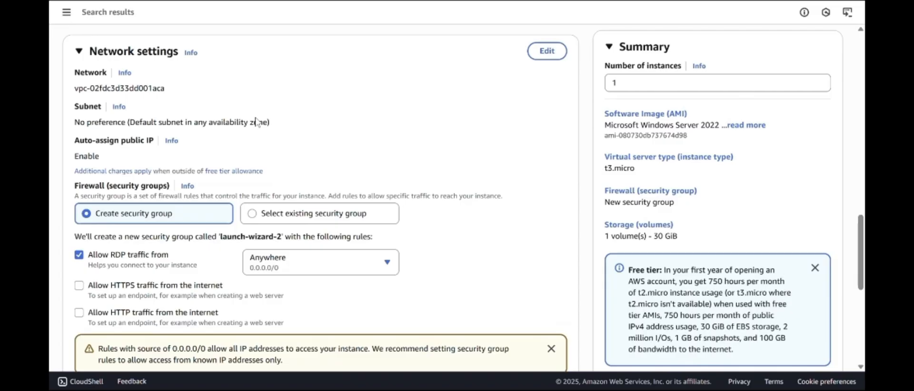
{"action": "left_click", "coordinate": [332, 270]}
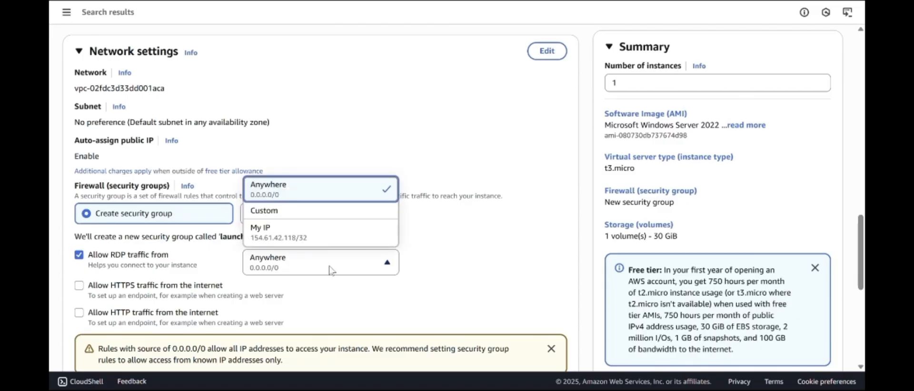
{"action": "left_click", "coordinate": [330, 270]}
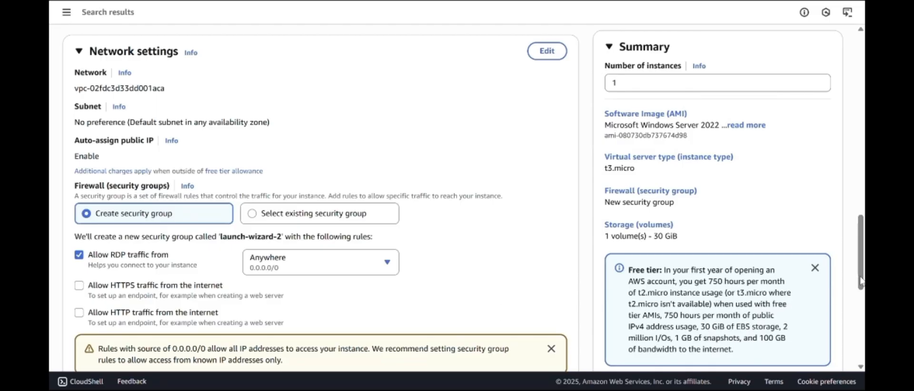
{"action": "left_click_drag", "start_coordinate": [861, 281], "coordinate": [861, 351]}
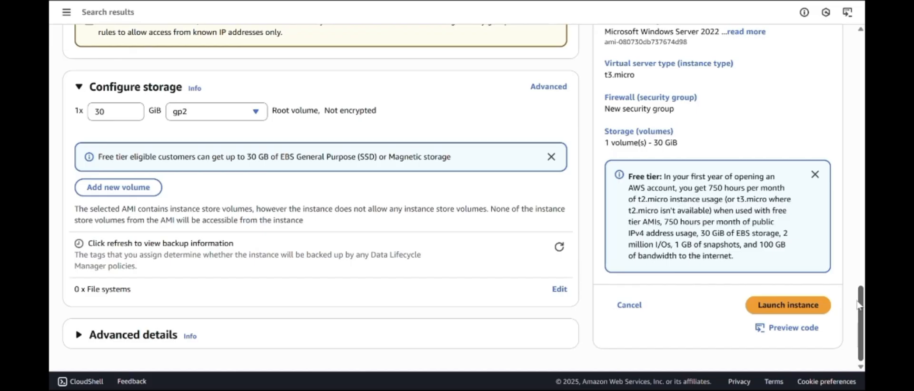
{"action": "left_click_drag", "start_coordinate": [859, 307], "coordinate": [858, 249]}
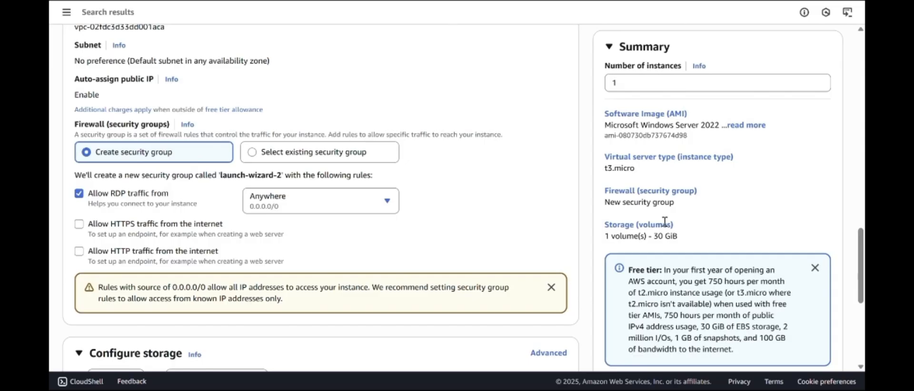
{"action": "scroll", "coordinate": [861, 331], "scroll_direction": "down", "scroll_amount": 1}
{"action": "scroll", "coordinate": [862, 331], "scroll_direction": "down", "scroll_amount": 5}
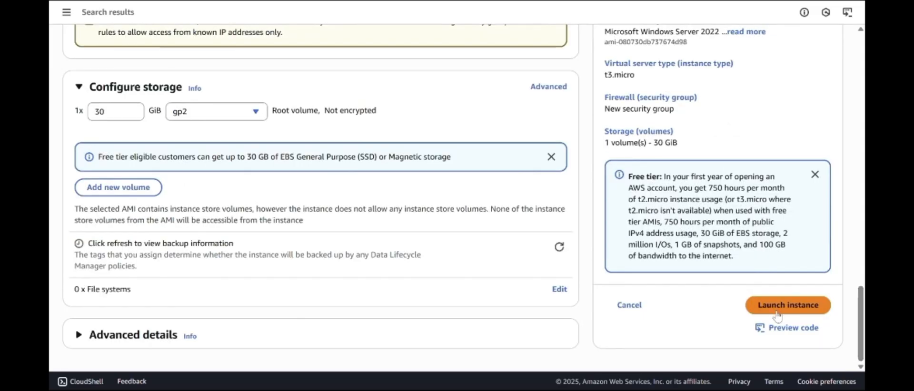
Launch the instance with a new key pair named taraKey and save its PEM file
{"action": "left_click", "coordinate": [777, 315]}
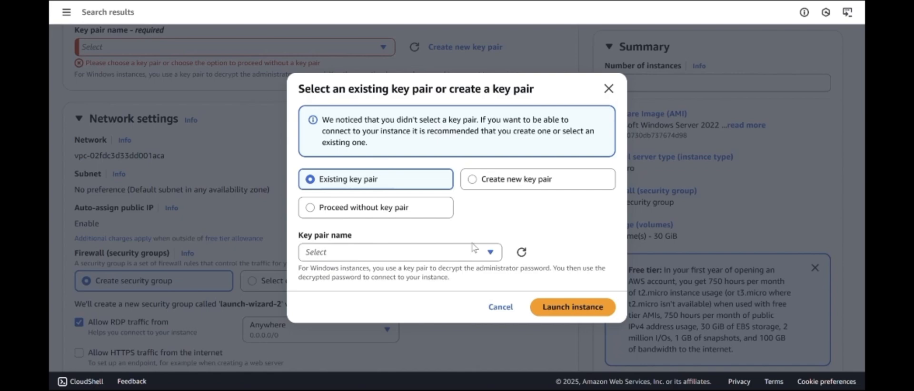
{"action": "left_click", "coordinate": [490, 253]}
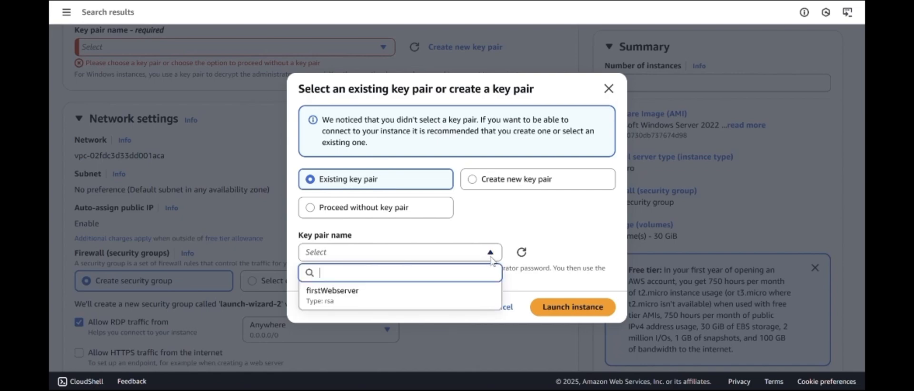
{"action": "left_click", "coordinate": [493, 260]}
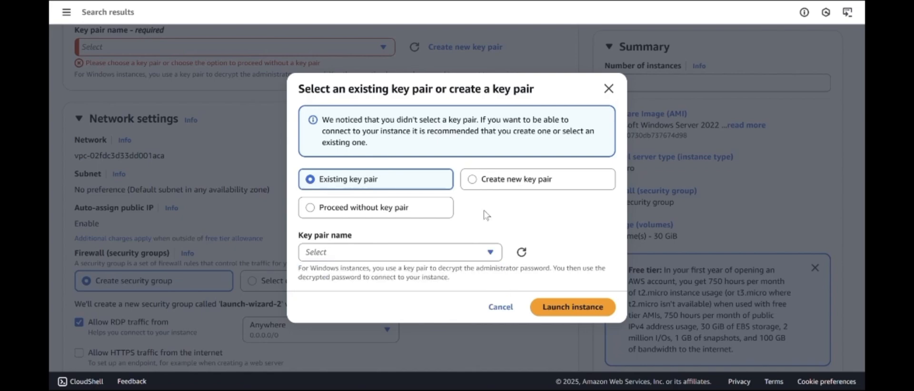
{"action": "left_click", "coordinate": [500, 177]}
{"action": "left_click", "coordinate": [417, 227]}
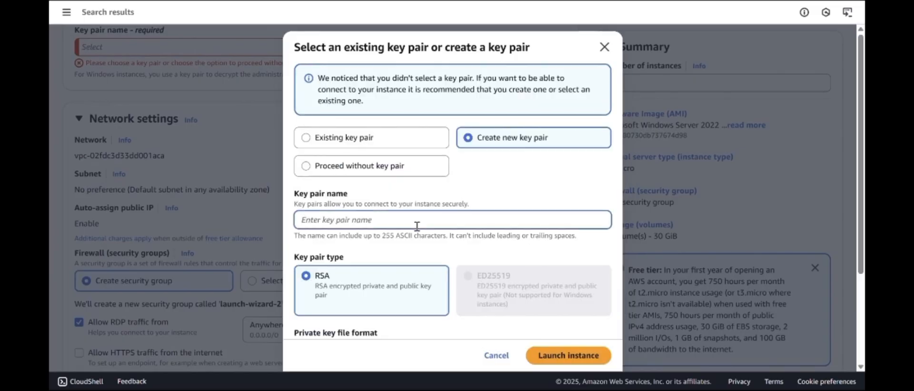
{"action": "type", "text": "tar"}
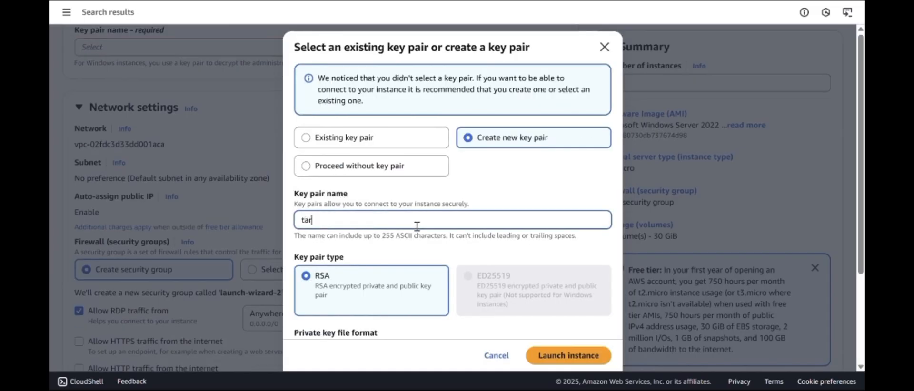
{"action": "type", "text": "aKey"}
{"action": "left_click", "coordinate": [572, 355]}
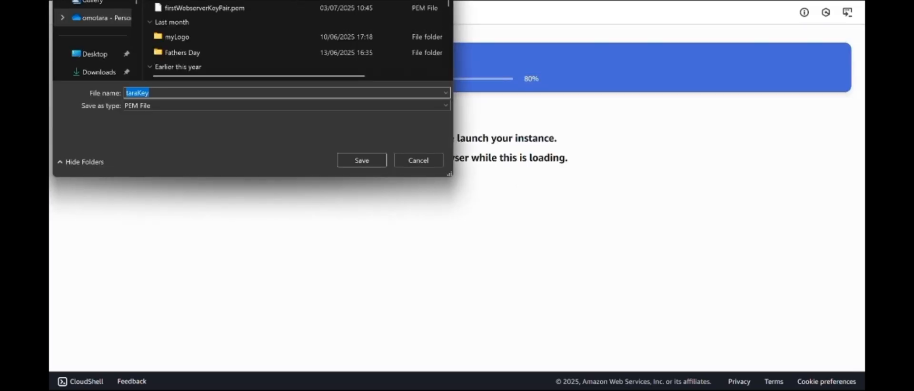
{"action": "key", "text": "Return"}
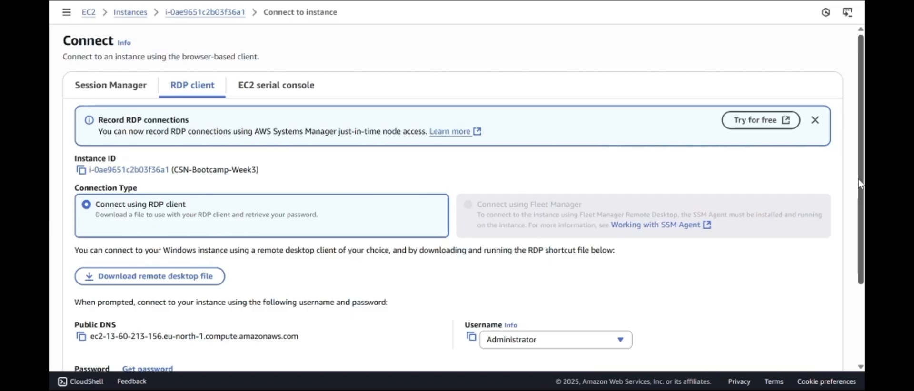
Download the remote desktop file for the RDP client connection and save it as CSN-Bootcamp-Week3
{"action": "left_click_drag", "start_coordinate": [859, 182], "coordinate": [861, 211]}
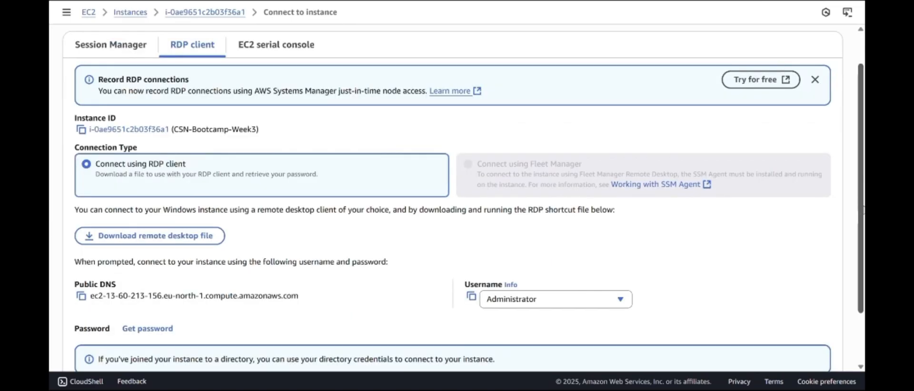
{"action": "left_click_drag", "start_coordinate": [862, 212], "coordinate": [862, 244]}
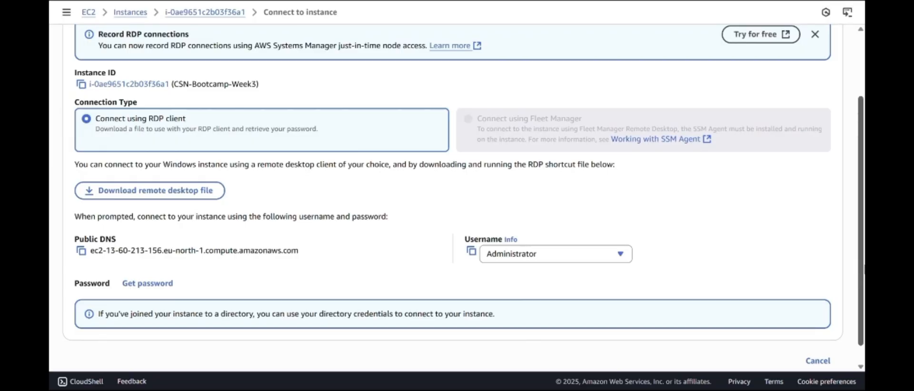
{"action": "scroll", "coordinate": [861, 228], "scroll_direction": "down", "scroll_amount": 1}
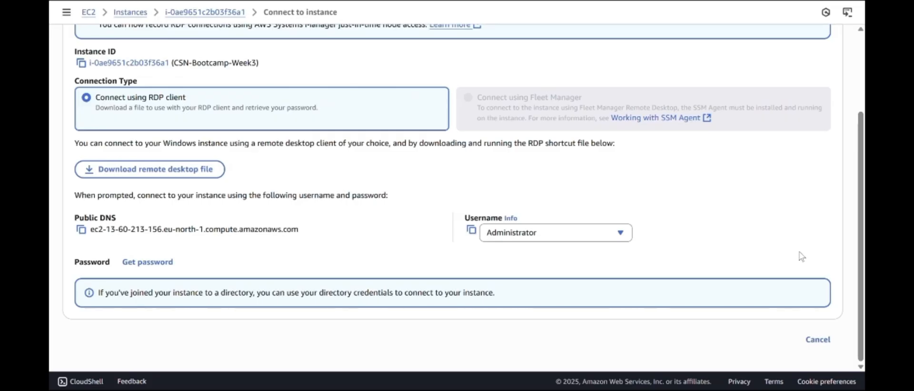
{"action": "left_click", "coordinate": [199, 177]}
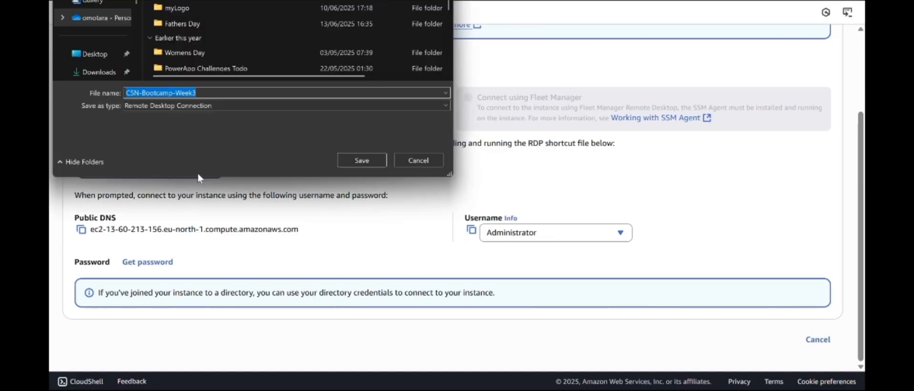
{"action": "left_click", "coordinate": [367, 160]}
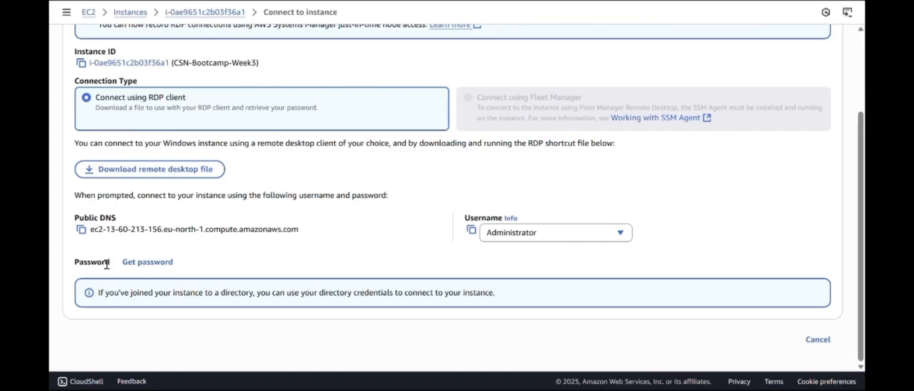
{"action": "left_click", "coordinate": [142, 266]}
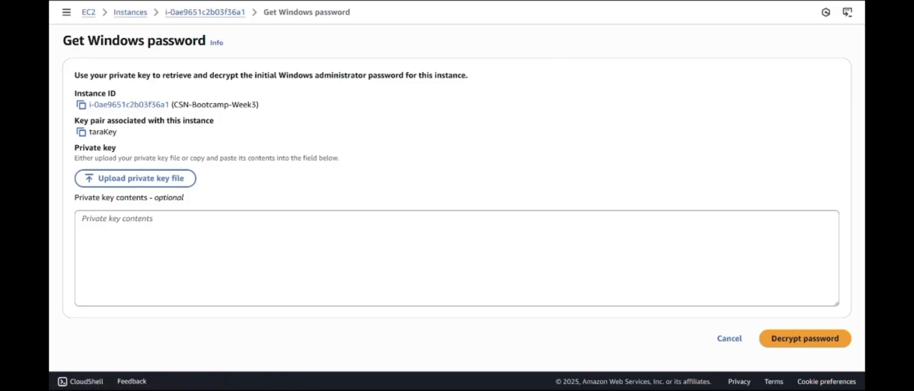
{"action": "key", "text": "alt+Left"}
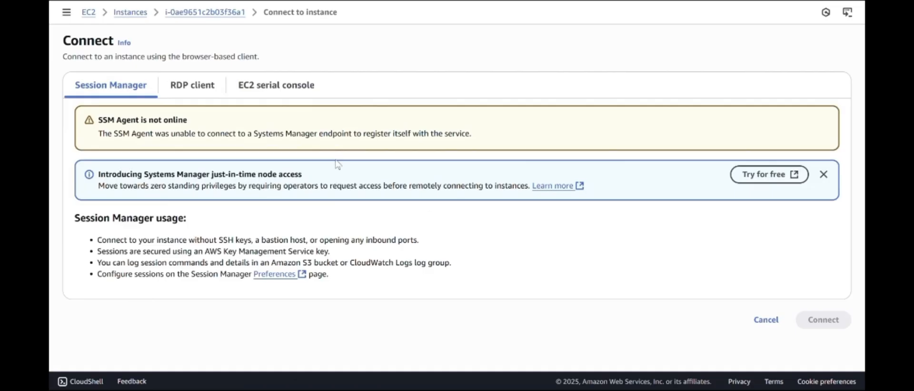
{"action": "left_click", "coordinate": [213, 87]}
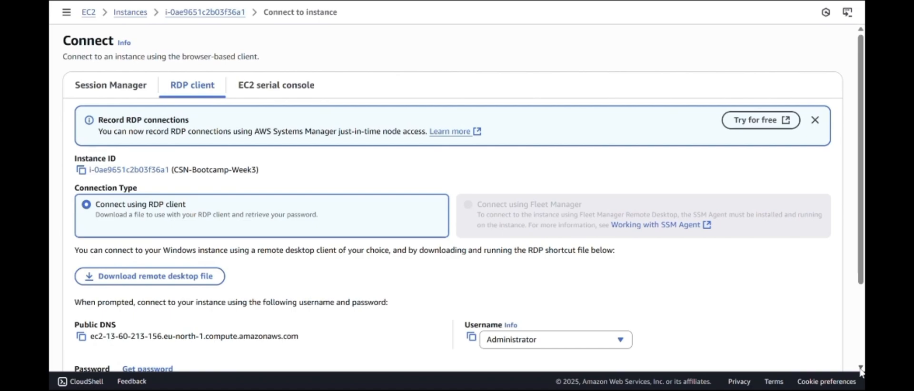
{"action": "scroll", "coordinate": [860, 367], "scroll_direction": "down", "scroll_amount": 3}
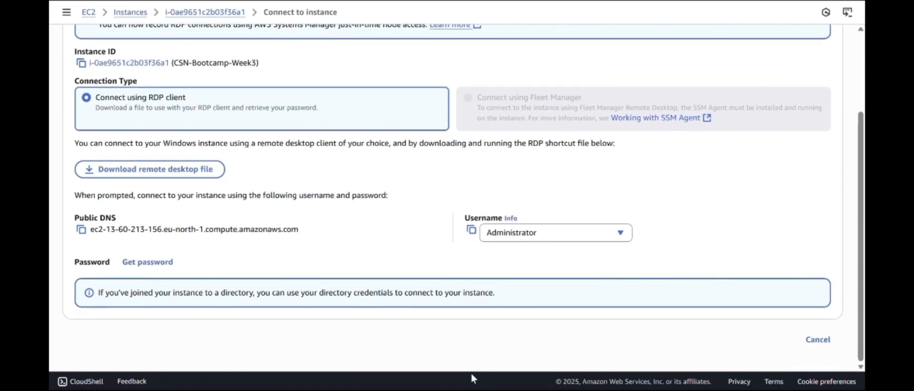
Open the downloaded CSN-Bootcamp-Week3.rdp file and agree to connect despite the unknown publisher
{"action": "left_click", "coordinate": [761, 0]}
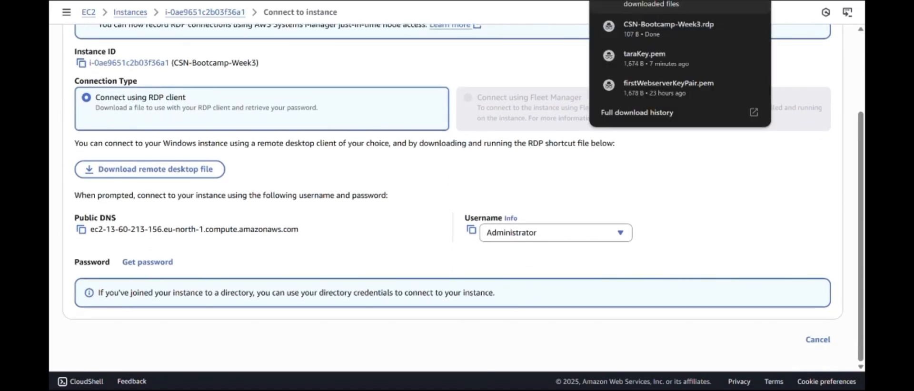
{"action": "left_click", "coordinate": [690, 32]}
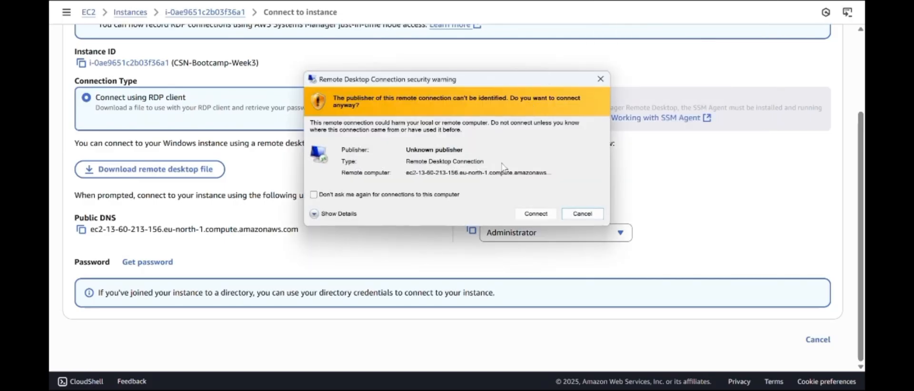
{"action": "left_click", "coordinate": [538, 216]}
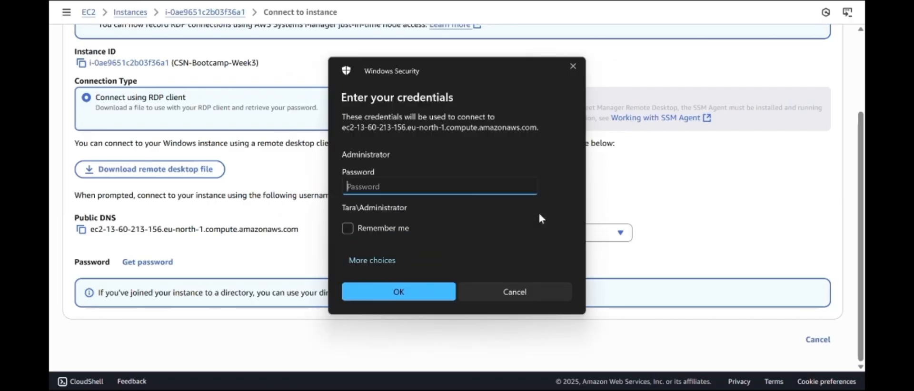
Decrypt the instance's Windows administrator password by uploading the private key file taraKey.pem
{"action": "left_click", "coordinate": [249, 255]}
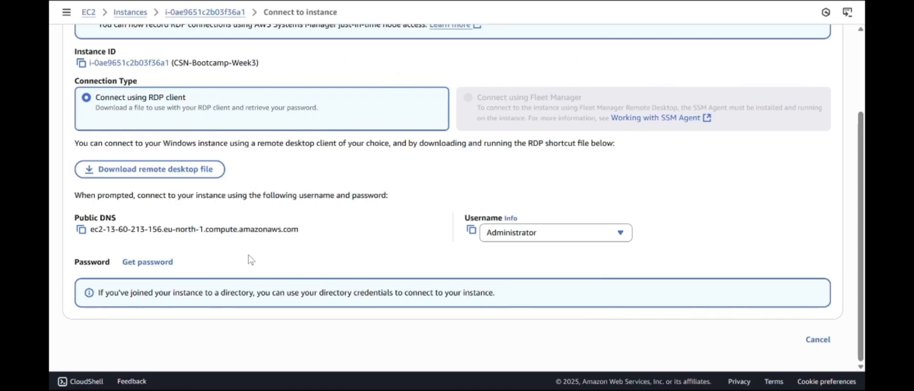
{"action": "left_click", "coordinate": [157, 264]}
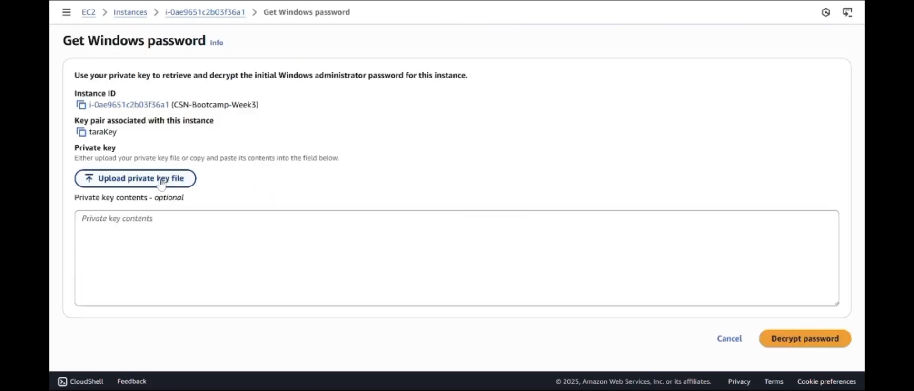
{"action": "left_click", "coordinate": [156, 179]}
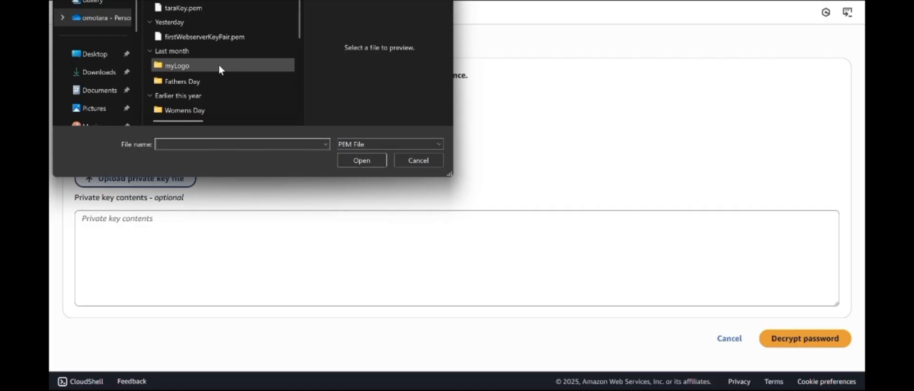
{"action": "left_click", "coordinate": [219, 10]}
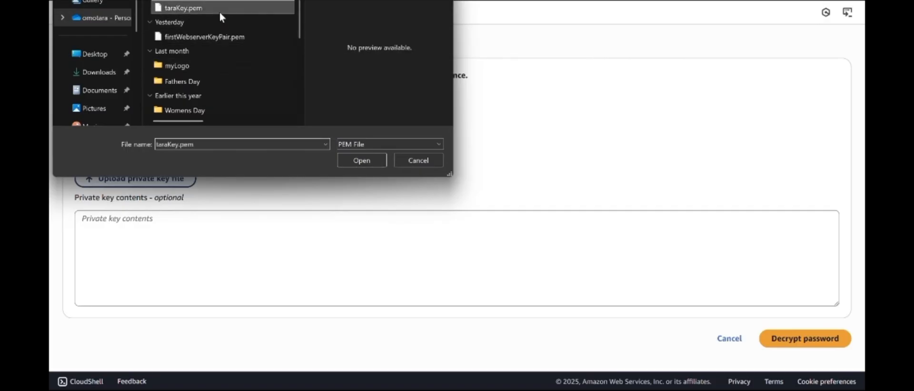
{"action": "left_click", "coordinate": [362, 160]}
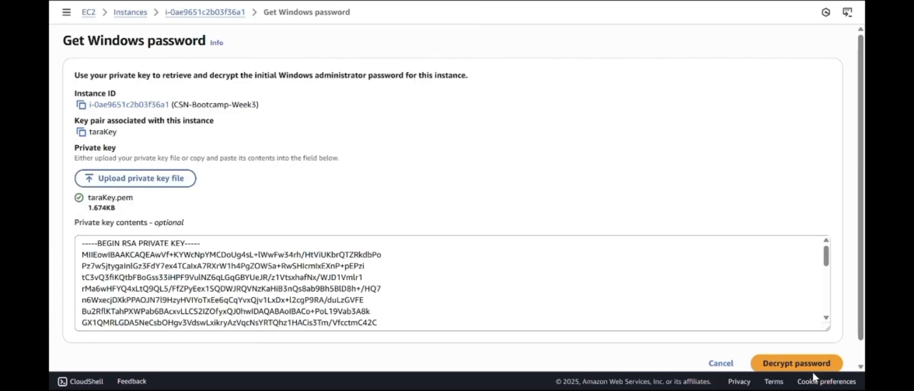
{"action": "left_click", "coordinate": [810, 365]}
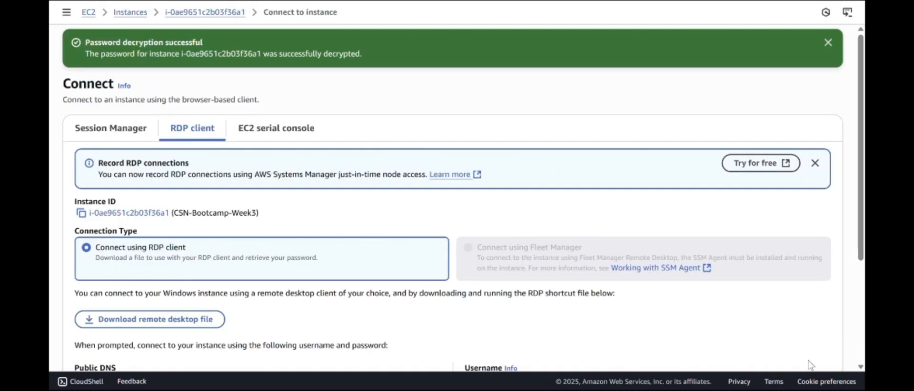
Copy the decrypted administrator password, paste it into the remote desktop credentials prompt, and connect despite the certificate errors
{"action": "scroll", "coordinate": [861, 307], "scroll_direction": "down", "scroll_amount": 5}
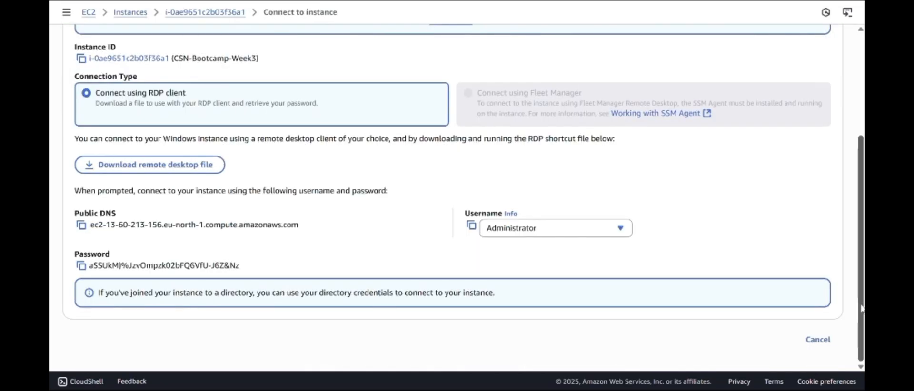
{"action": "left_click", "coordinate": [82, 266]}
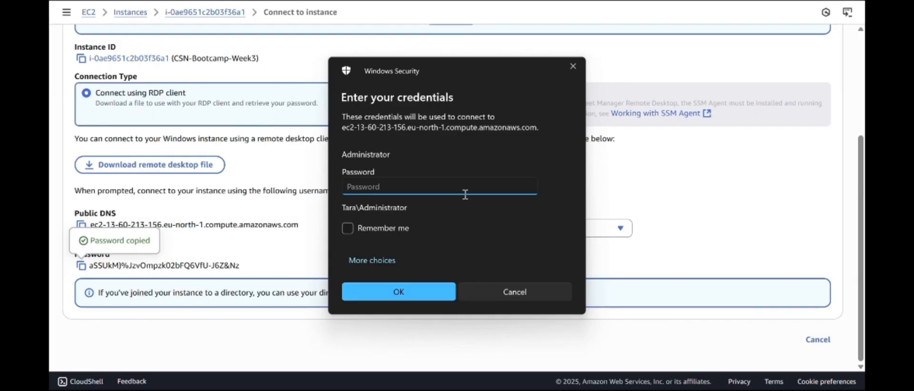
{"action": "key", "text": "ctrl+v"}
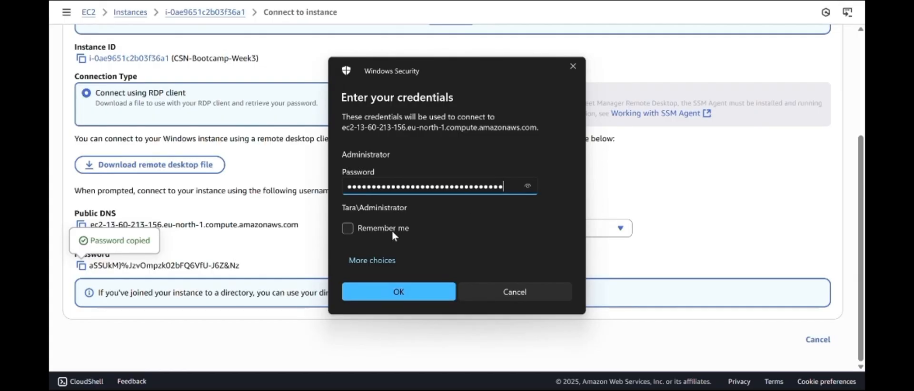
{"action": "left_click", "coordinate": [409, 292]}
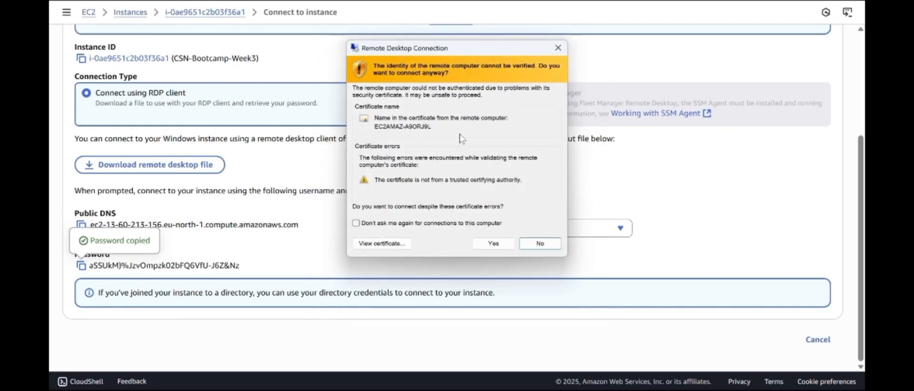
{"action": "left_click", "coordinate": [494, 244]}
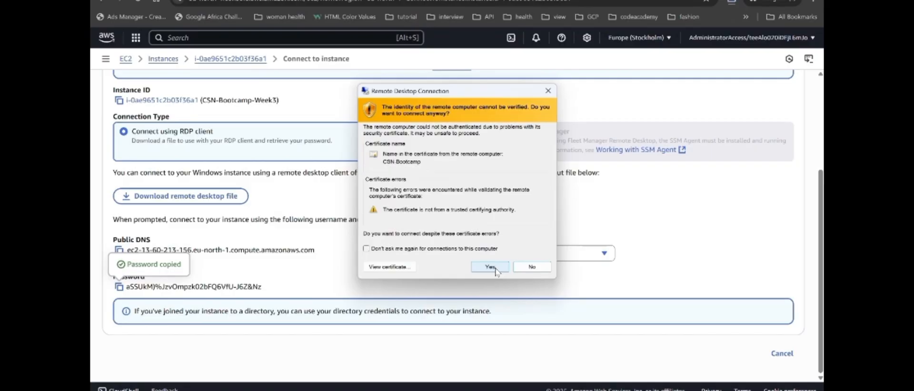
{"action": "left_click", "coordinate": [491, 268]}
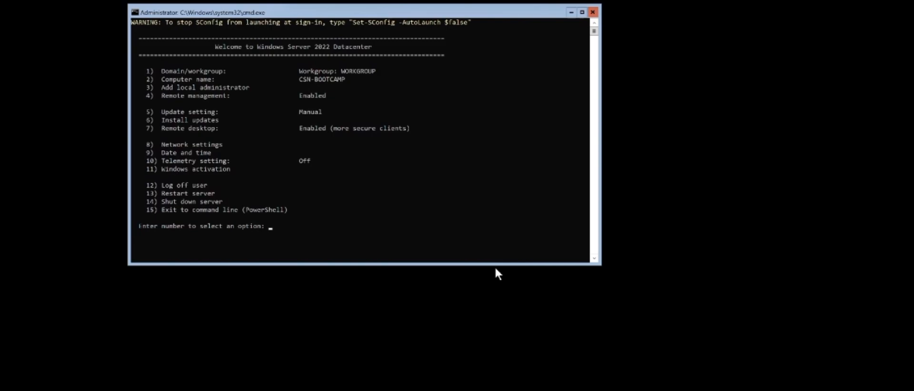
Exit the server configuration menu to PowerShell with option 15 and run whoami to check the signed-in account
{"action": "type", "text": "15"}
{"action": "key", "text": "Return"}
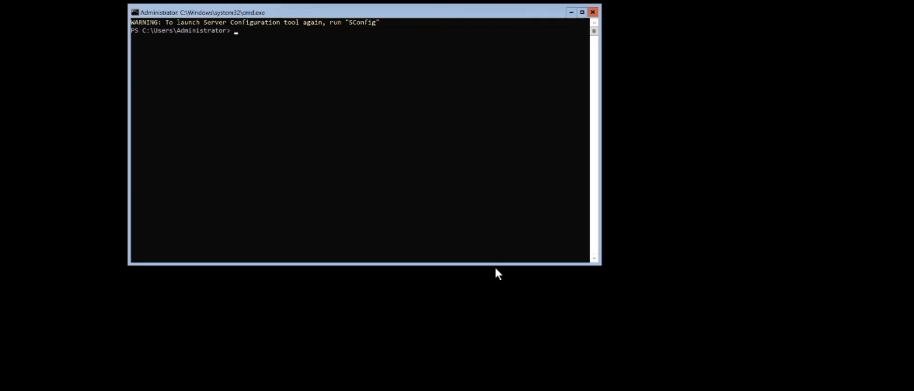
{"action": "type", "text": "whoami"}
{"action": "key", "text": "Return"}
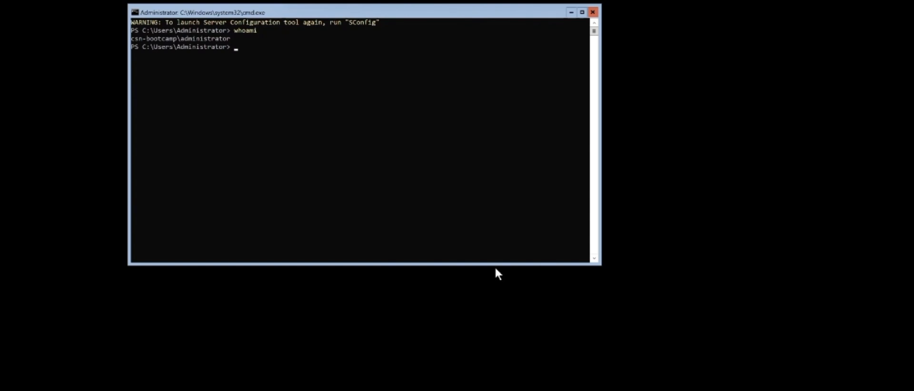
List the contents of the Desktop folder and its users subfolder with the ls command
{"action": "type", "text": "ls "}
{"action": "type", "text": ".\\d"}
{"action": "key", "text": "Tab"}
{"action": "key", "text": "Return"}
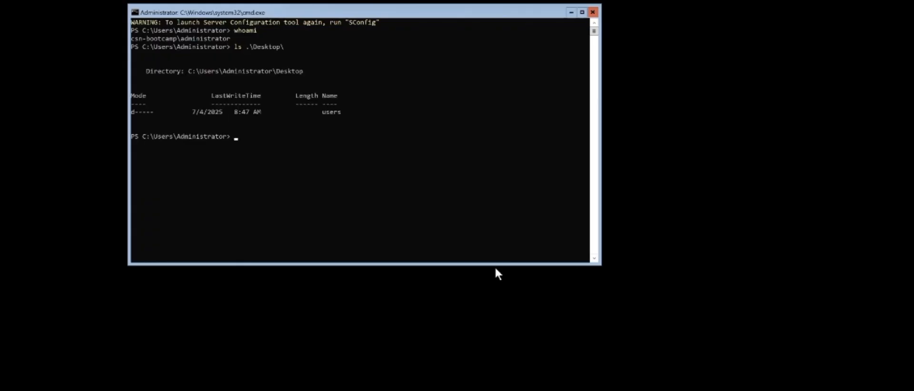
{"action": "key", "text": "Up"}
{"action": "type", "text": "use"}
{"action": "key", "text": "Tab"}
{"action": "key", "text": "Return"}
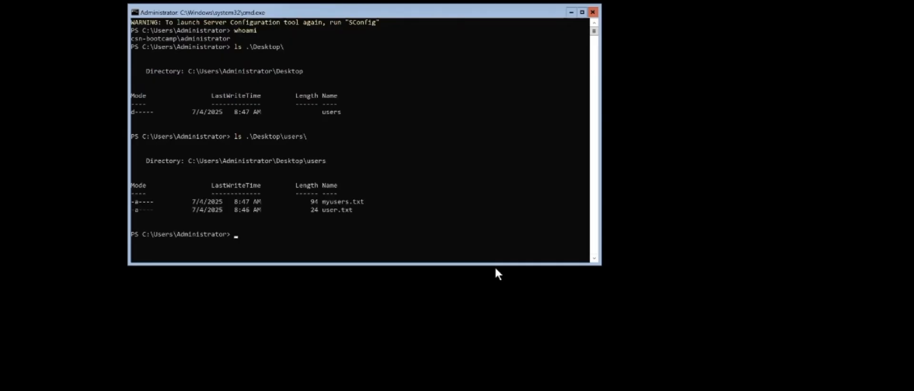
{"action": "type", "text": "cat my"}
{"action": "key", "text": "Tab"}
{"action": "key", "text": "BackSpace"}
{"action": "key", "text": "BackSpace"}
{"action": "key", "text": "BackSpace"}
{"action": "key", "text": "BackSpace"}
{"action": "key", "text": "BackSpace"}
{"action": "key", "text": "BackSpace"}
{"action": "key", "text": "BackSpace"}
{"action": "key", "text": "BackSpace"}
{"action": "key", "text": "BackSpace"}
{"action": "key", "text": "BackSpace"}
{"action": "key", "text": "BackSpace"}
{"action": "key", "text": "BackSpace"}
{"action": "key", "text": "BackSpace"}
{"action": "key", "text": "BackSpace"}
{"action": "type", "text": "myusers"}
{"action": "key", "text": "BackSpace"}
{"action": "key", "text": "BackSpace"}
{"action": "key", "text": "BackSpace"}
{"action": "key", "text": "BackSpace"}
{"action": "key", "text": "BackSpace"}
{"action": "key", "text": "BackSpace"}
{"action": "key", "text": "BackSpace"}
{"action": "key", "text": "BackSpace"}
{"action": "key", "text": "BackSpace"}
{"action": "key", "text": "BackSpace"}
{"action": "key", "text": "BackSpace"}
Change the PowerShell working directory to the users folder inside Desktop with the cd command
{"action": "type", "text": "cd .\\Desktop\\u"}
{"action": "key", "text": "Tab"}
{"action": "key", "text": "Return"}
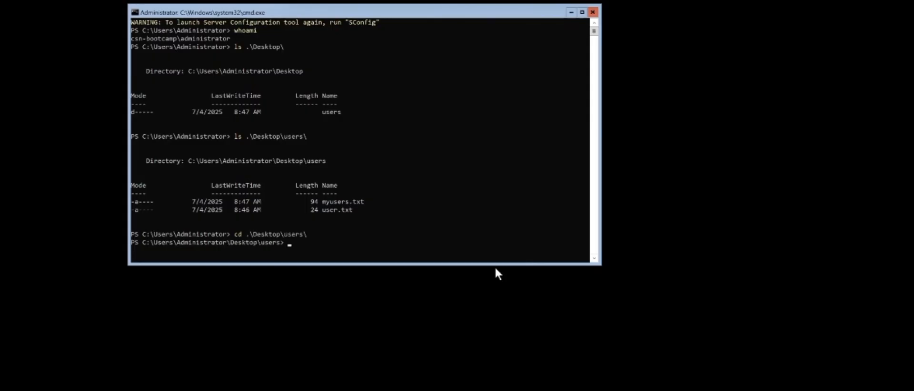
Display the contents of myusers.txt with the cat command, and enter cls to clear the console
{"action": "type", "text": "cat .\\m"}
{"action": "key", "text": "Tab"}
{"action": "key", "text": "Return"}
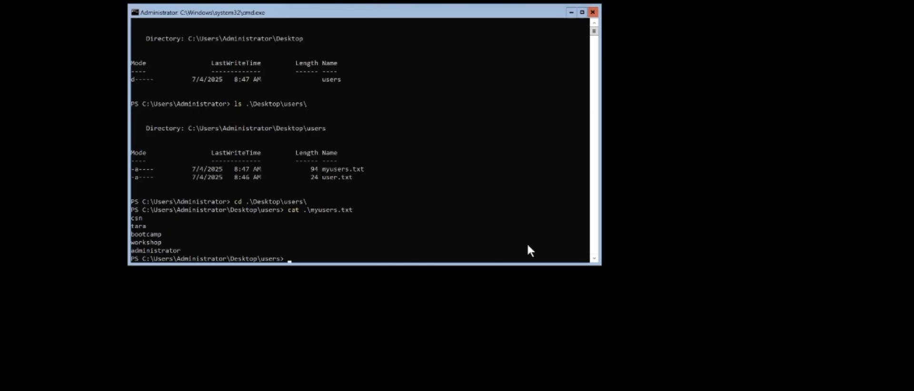
{"action": "type", "text": "cls"}
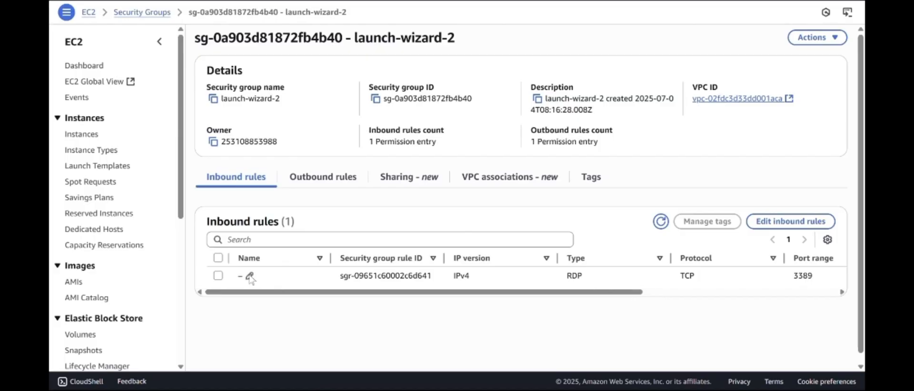
Edit the RDP inbound rule of the launch-wizard-2 security group, setting its source to My IP
{"action": "left_click", "coordinate": [218, 276]}
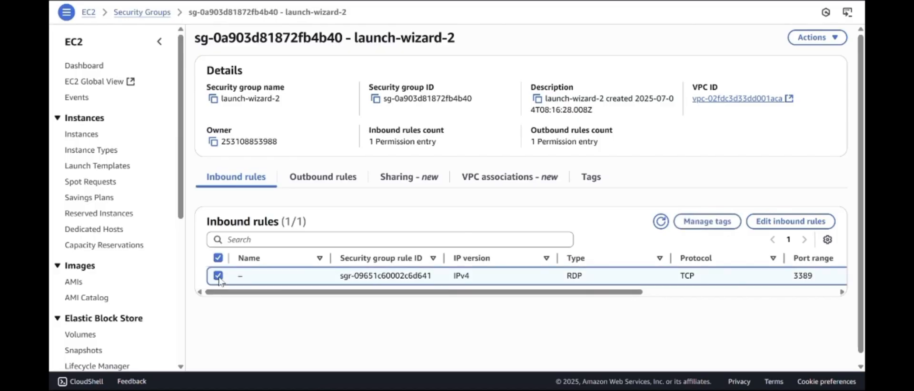
{"action": "left_click", "coordinate": [785, 222]}
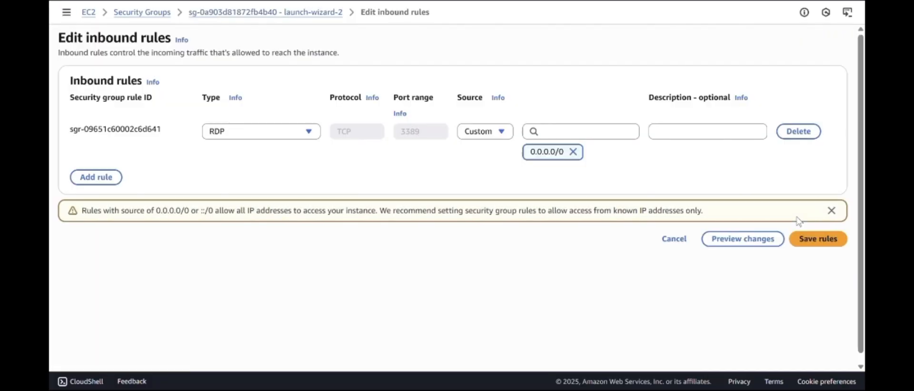
{"action": "left_click", "coordinate": [504, 132]}
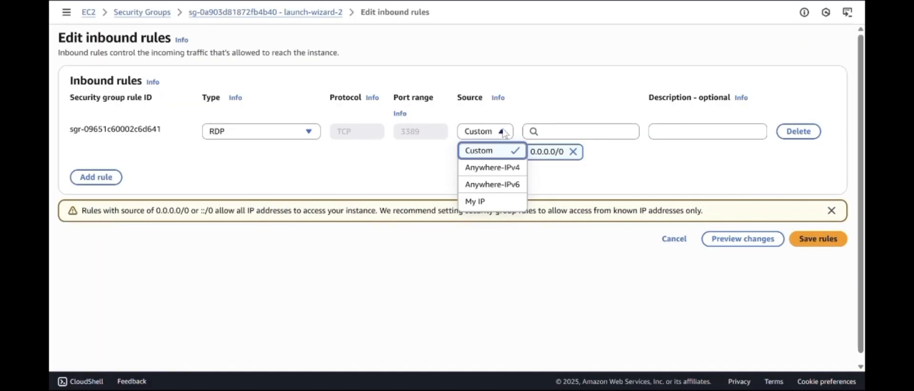
{"action": "left_click", "coordinate": [506, 207]}
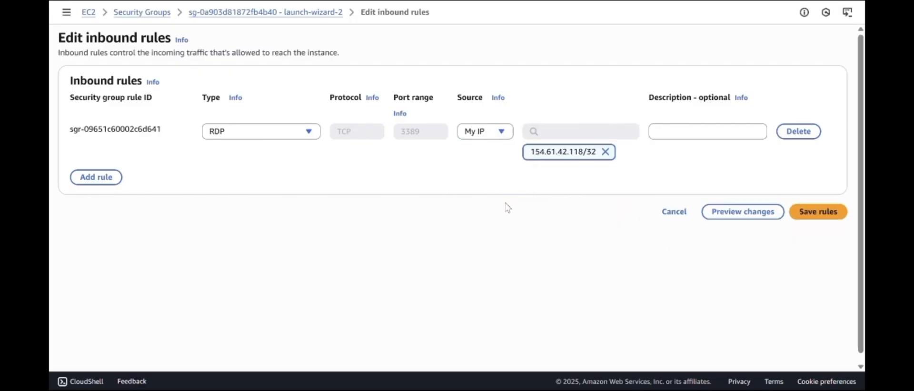